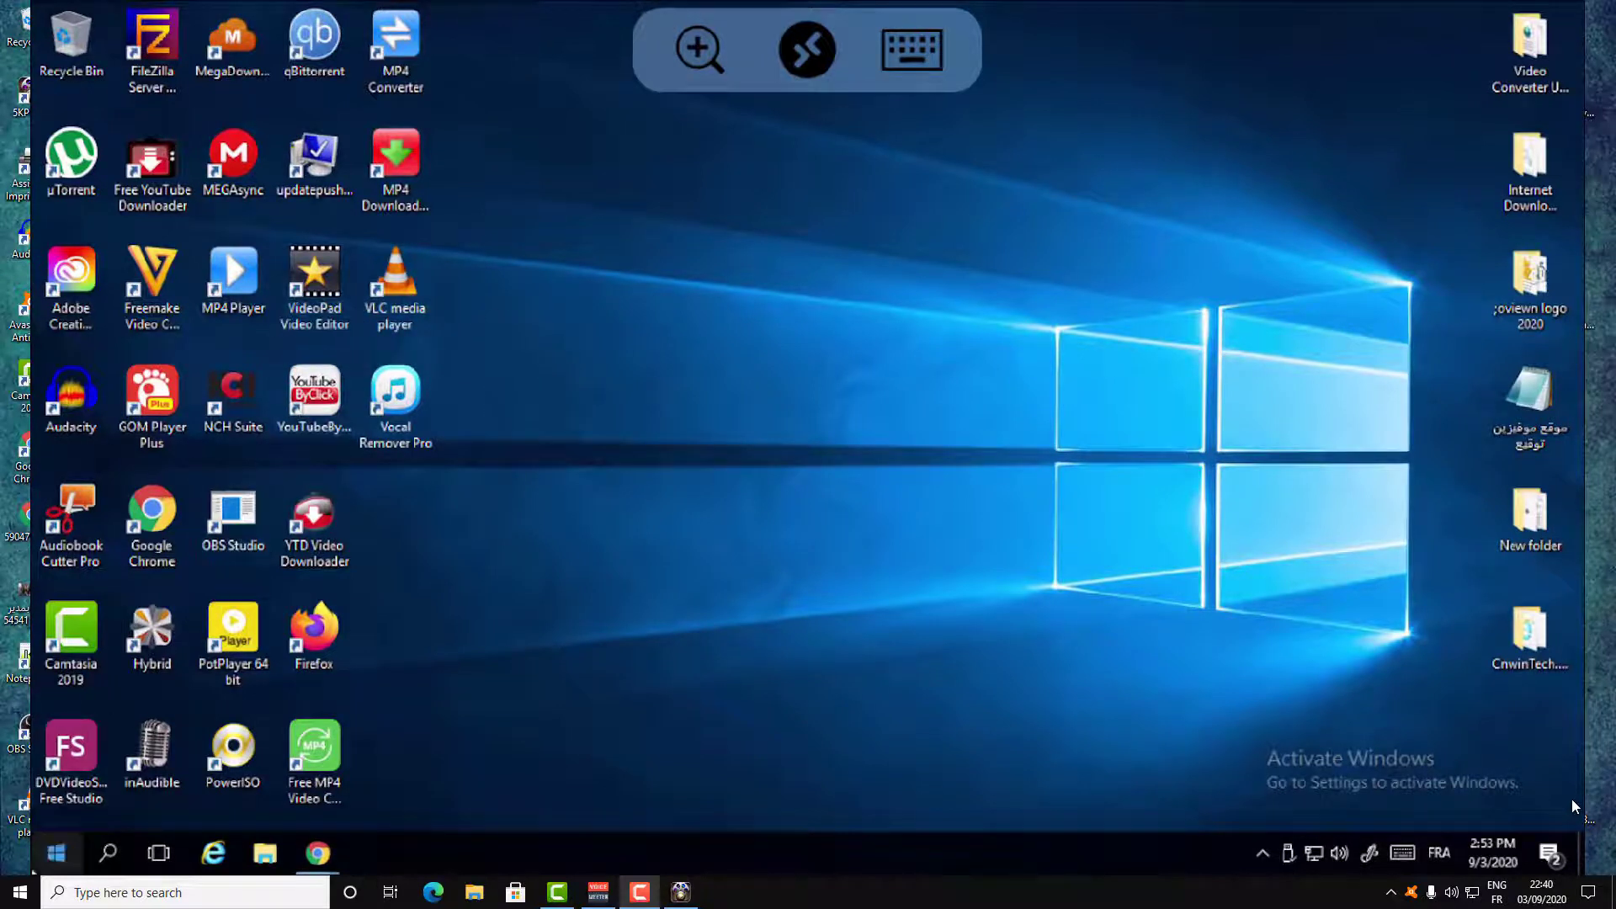
Step: Show the on-screen keyboard and search the remote Windows PC for 'pho'
{"action": "left_click", "coordinate": [54, 853]}
{"action": "left_click", "coordinate": [912, 49]}
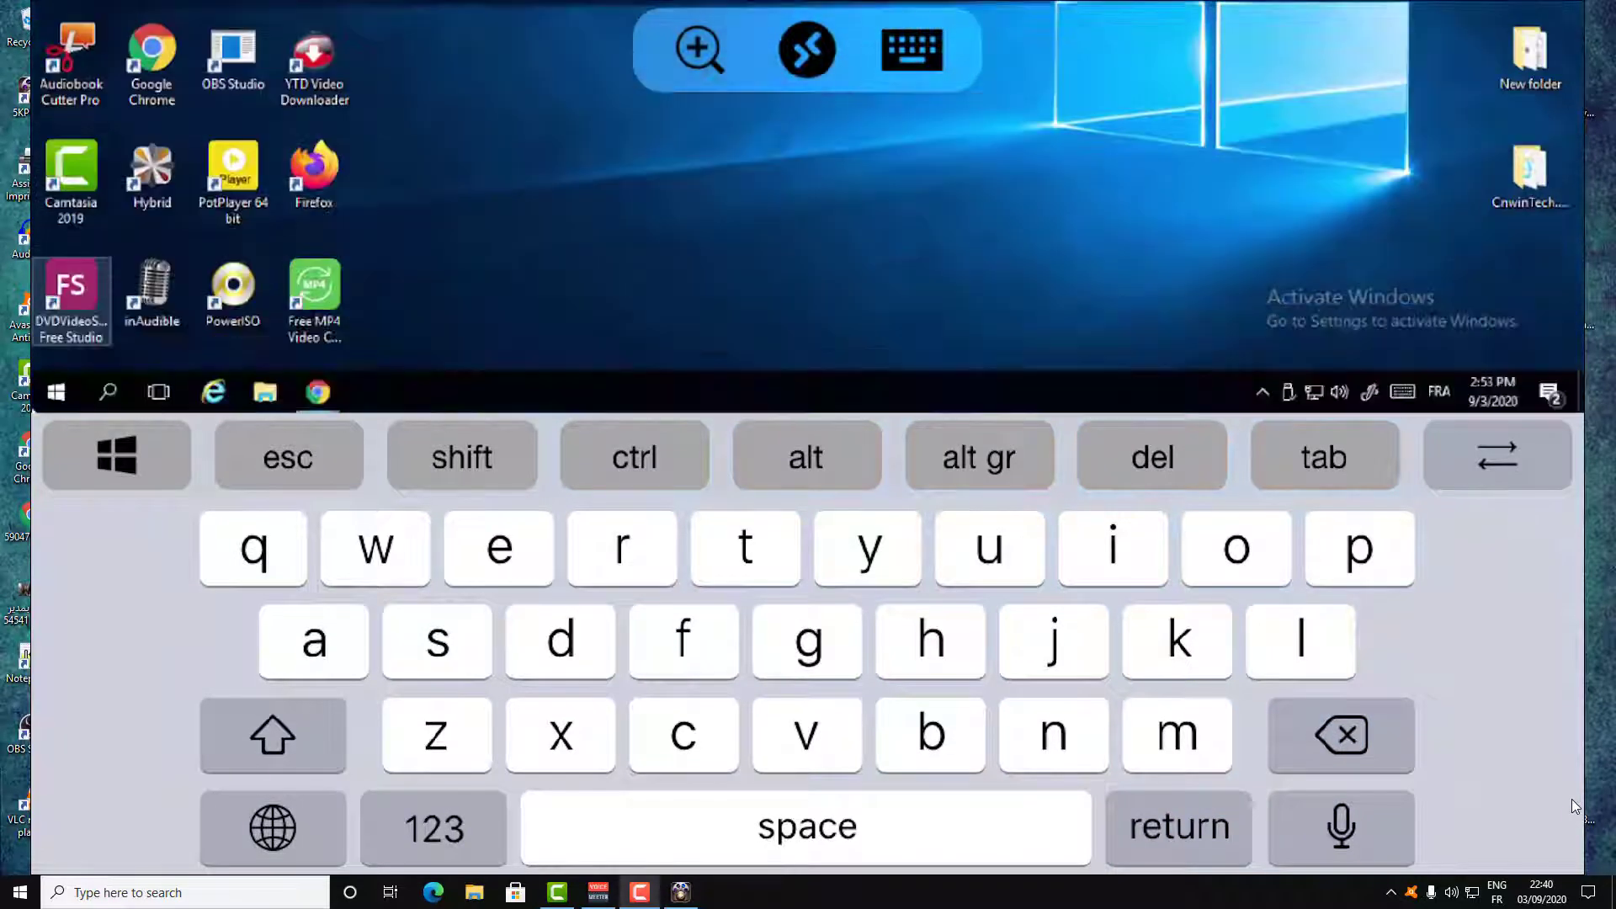
{"action": "key", "text": "super"}
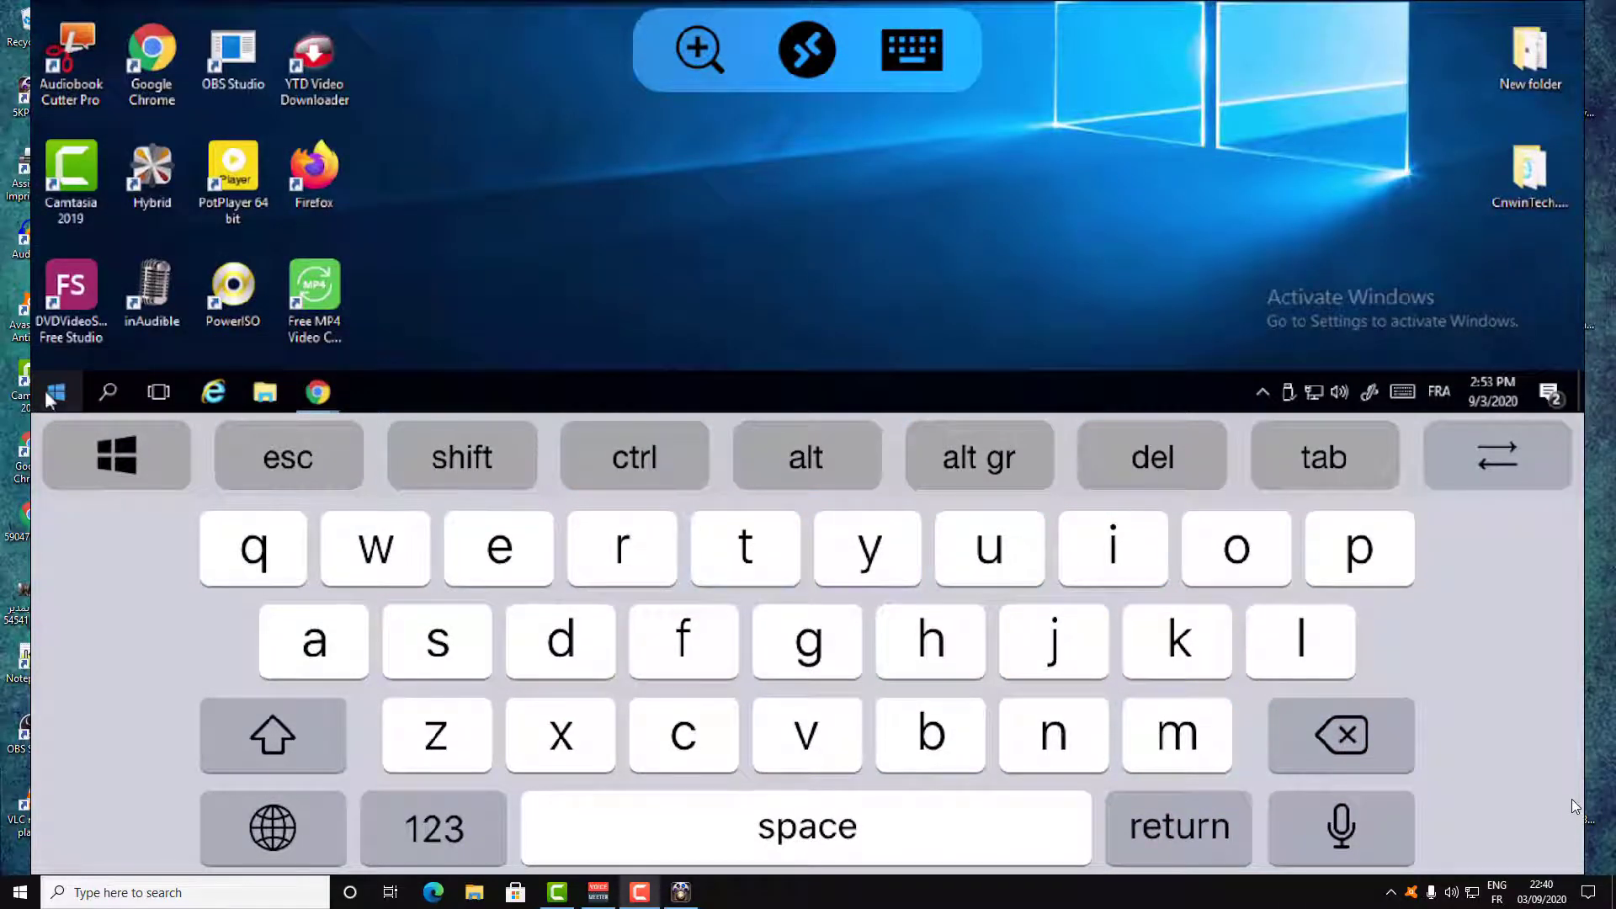
{"action": "left_click", "coordinate": [51, 396]}
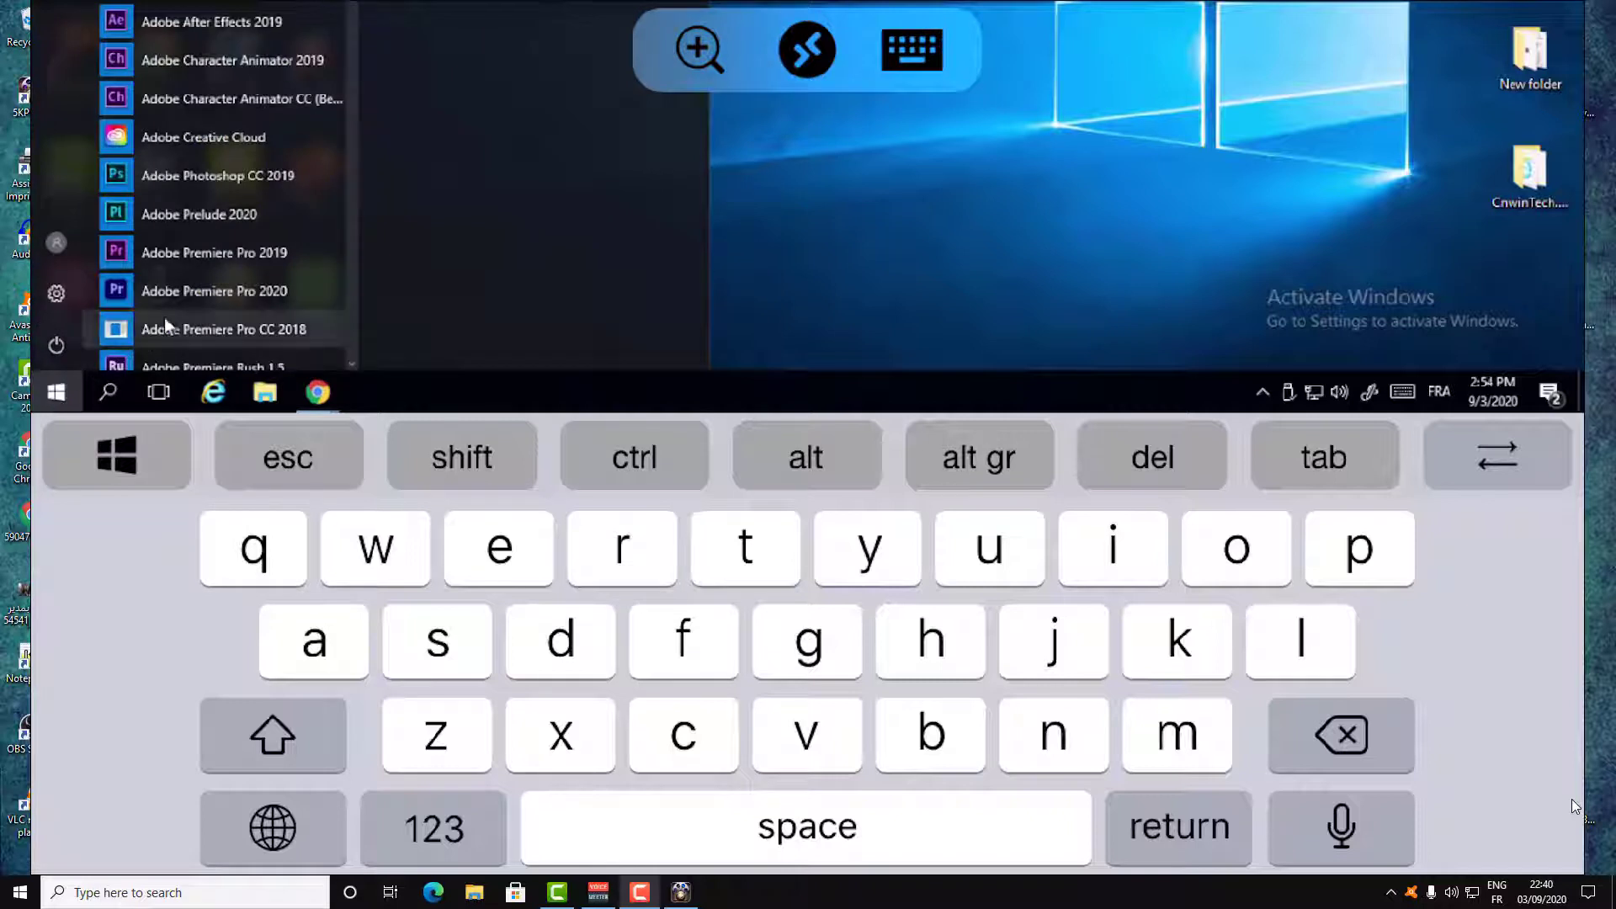
{"action": "left_click", "coordinate": [115, 387]}
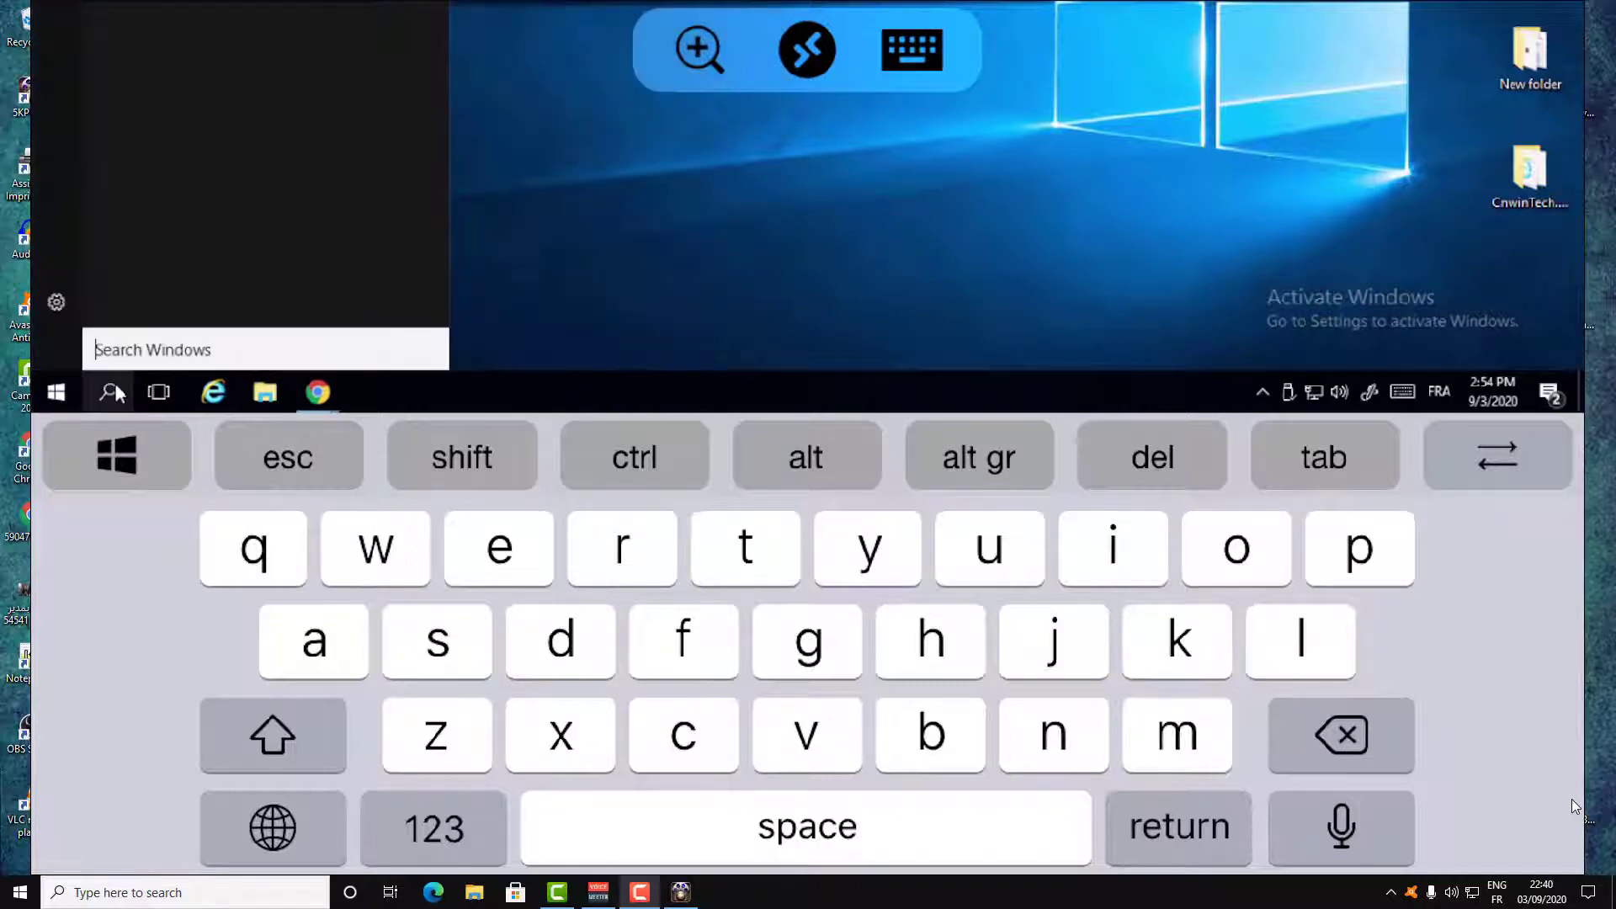
{"action": "type", "text": "ph"}
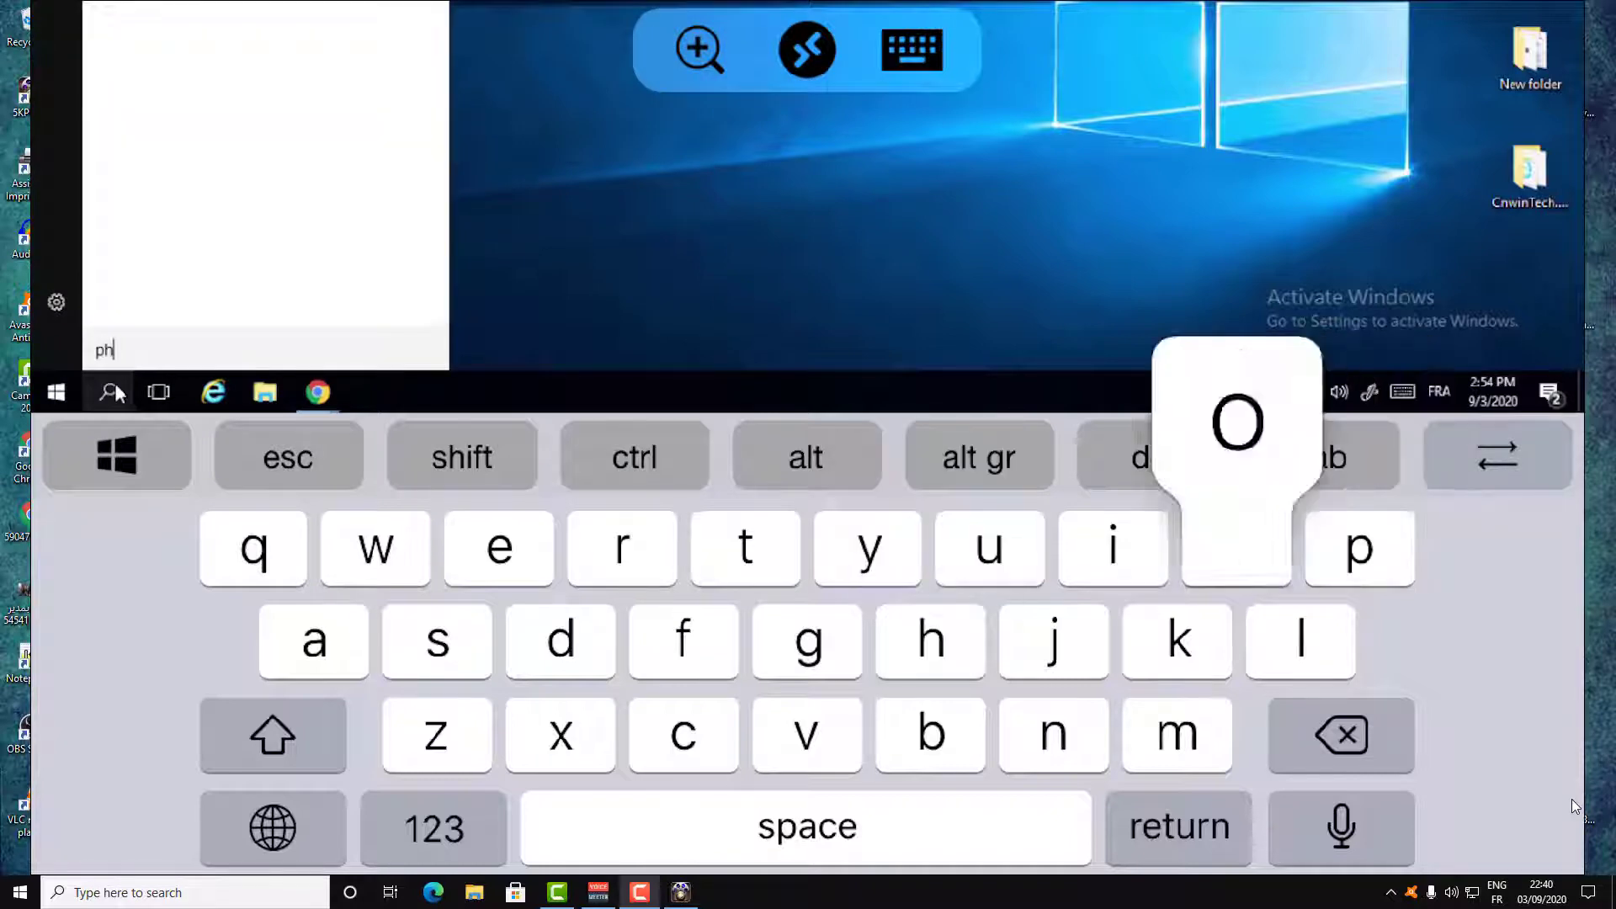
{"action": "type", "text": "o"}
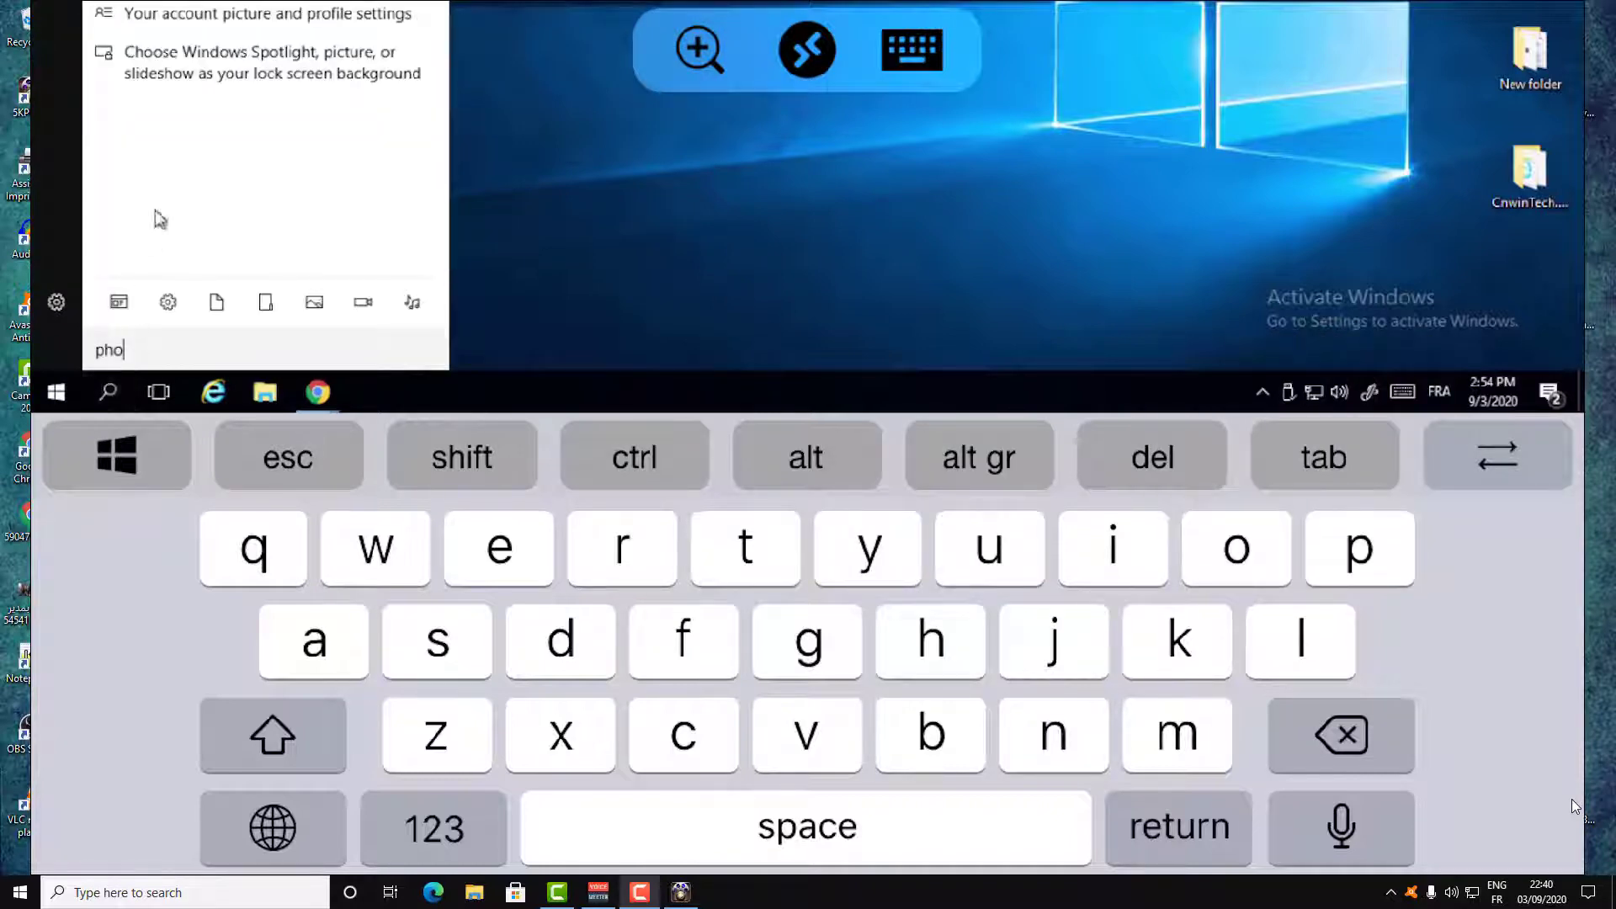